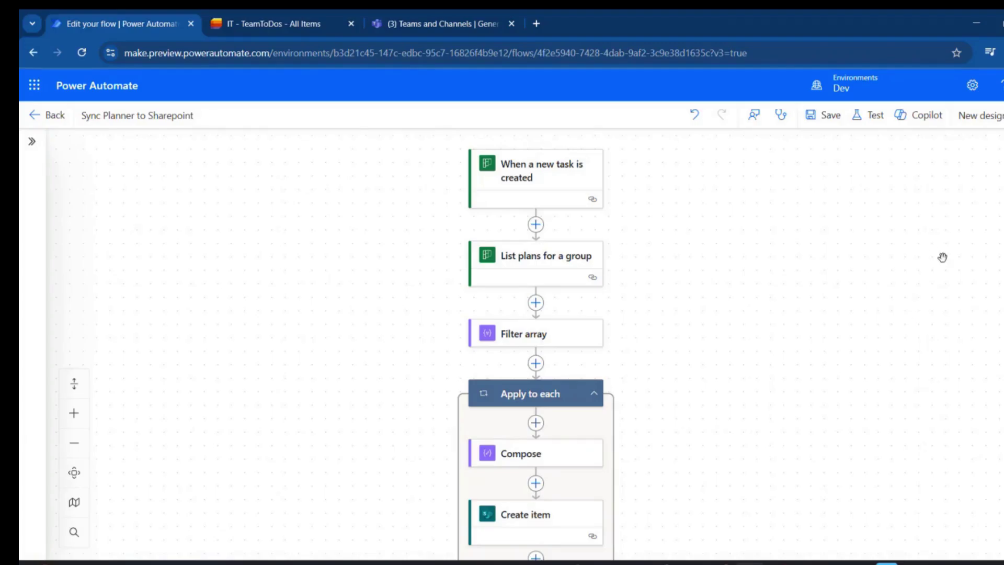
Step: Open the 'When a new task is created' trigger to confirm Group Id IT and Plan Id ToDos
scroll(802, 187, "down", 1)
scroll(801, 188, "up", 1)
left_click(564, 167)
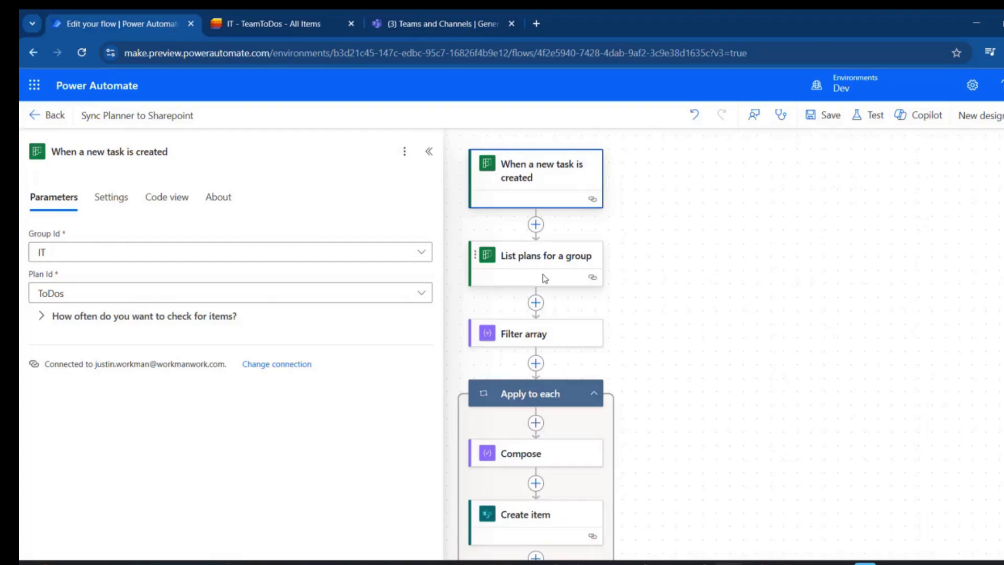
left_click(551, 260)
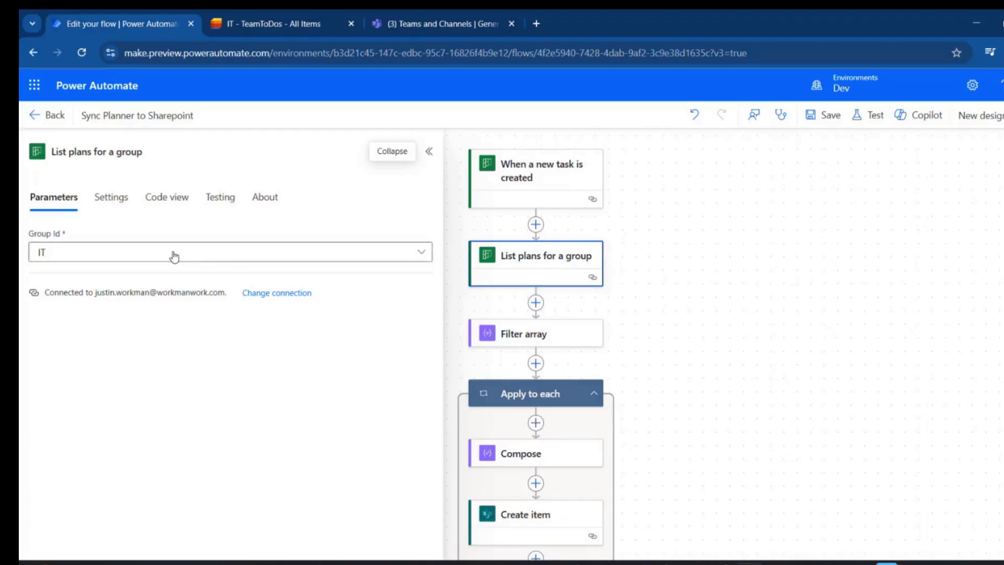
left_click(535, 186)
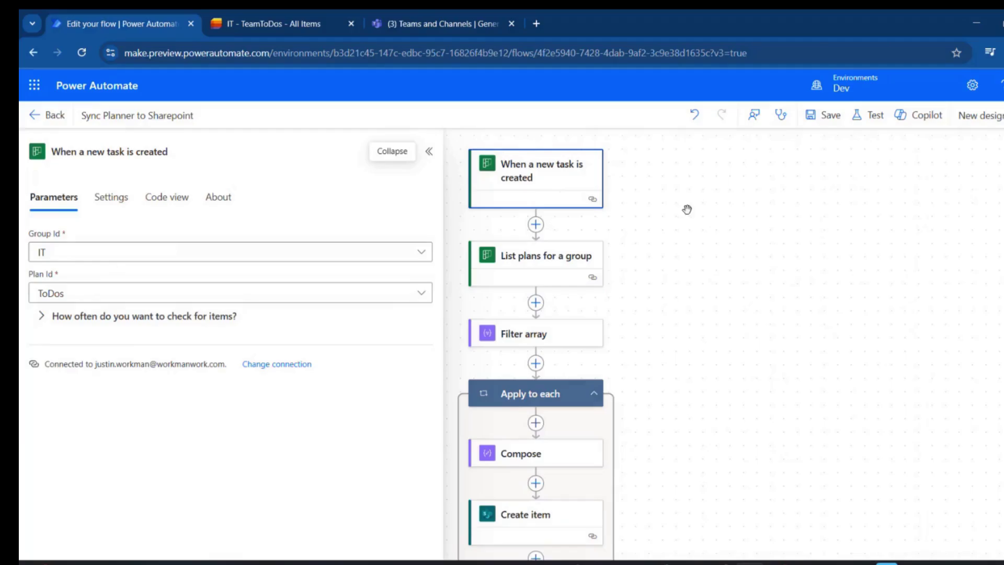
scroll(687, 210, "down", 1)
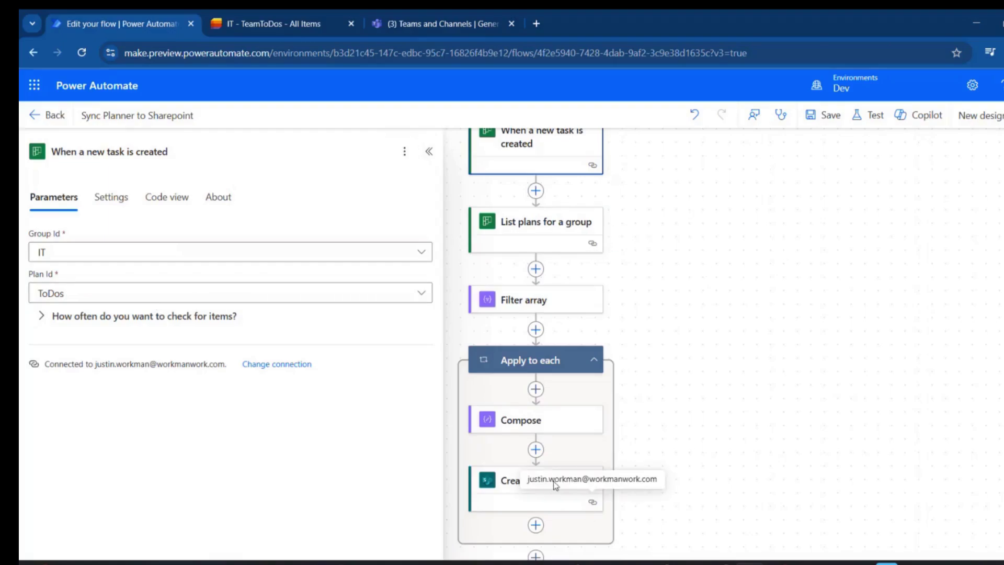
Step: Inspect the Filter array's From and Filter Query tokens, then view the Apply to each loop over assignments
left_click(573, 300)
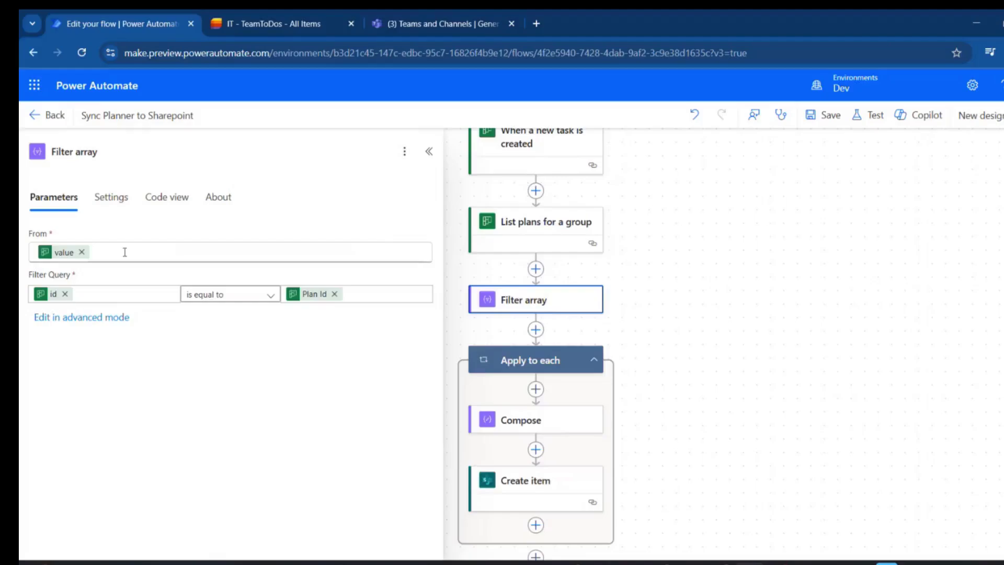
mouse_move(73, 260)
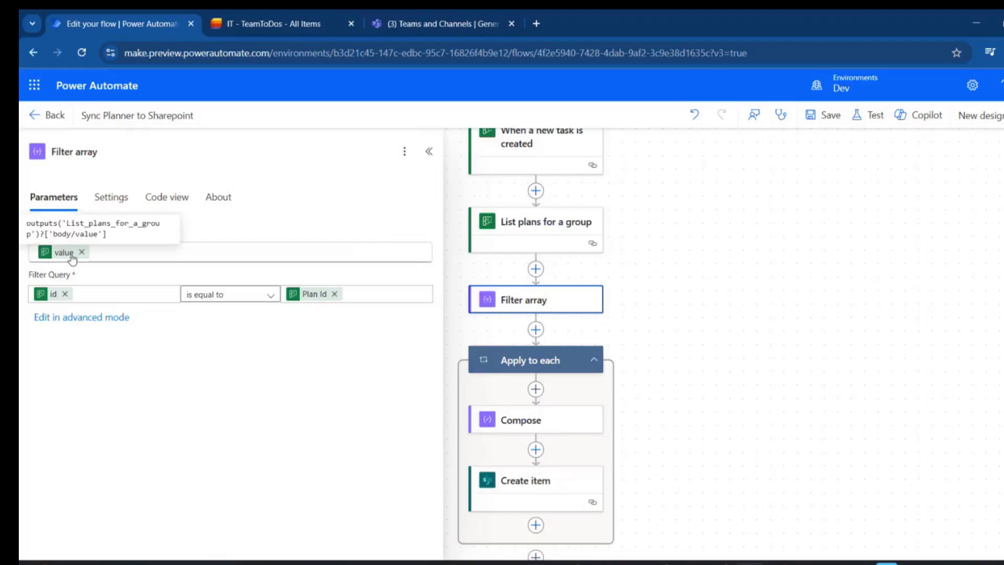
left_click(72, 257)
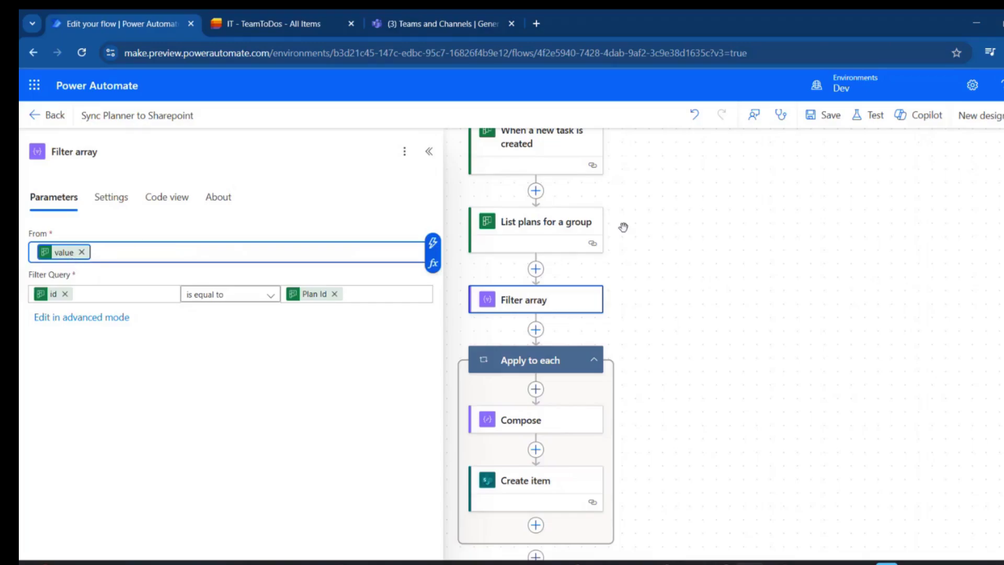
mouse_move(53, 301)
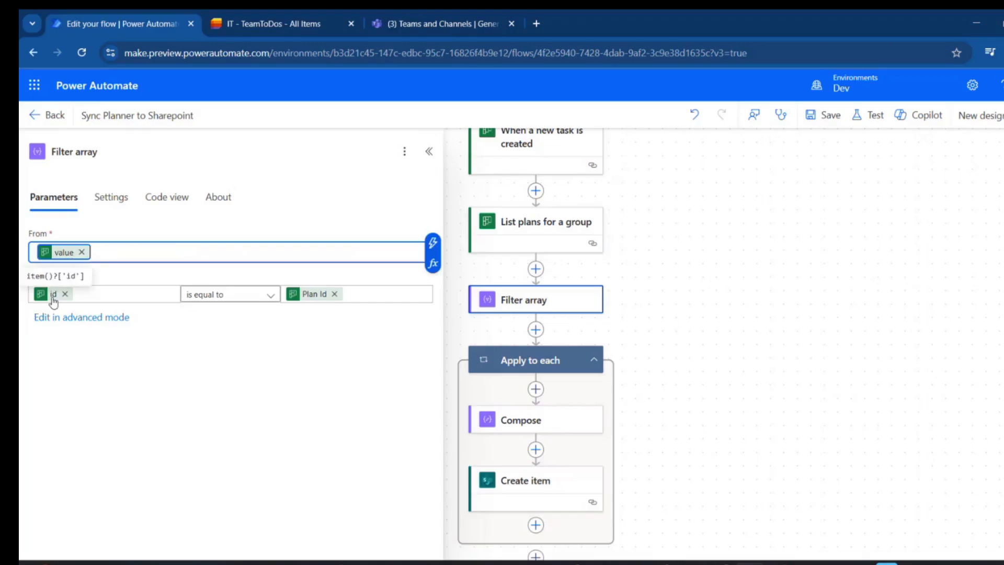
mouse_move(313, 302)
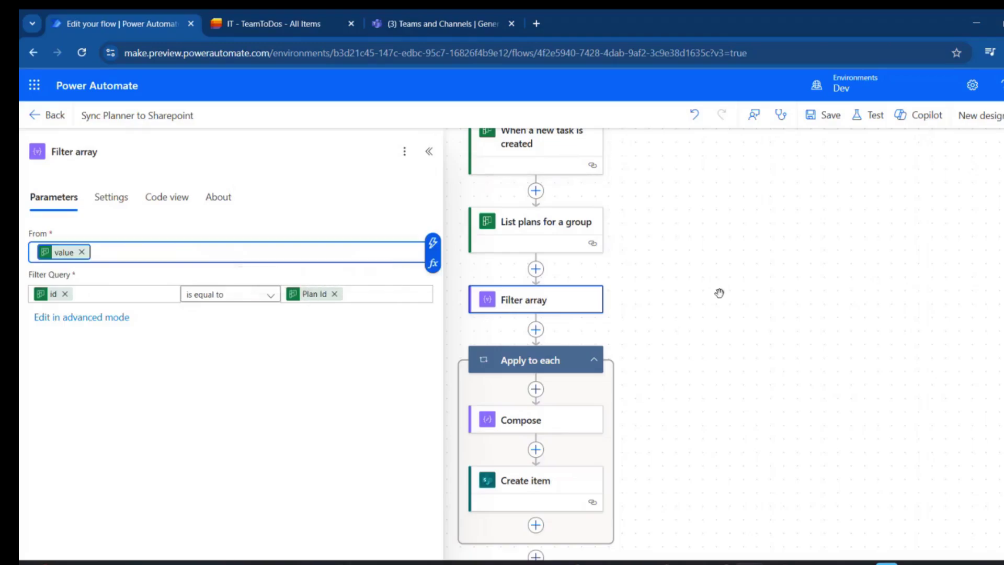
left_click(560, 360)
mouse_move(75, 259)
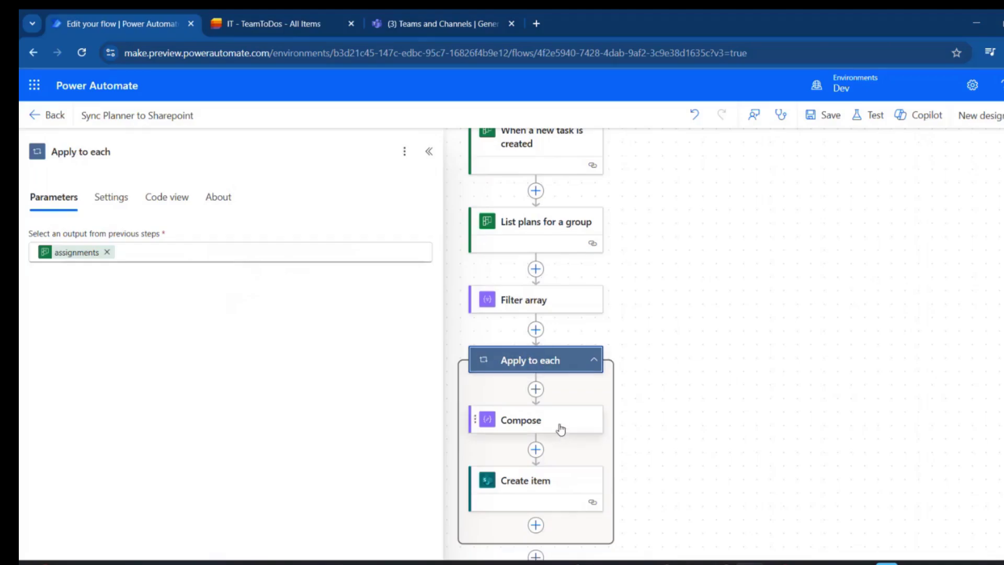
Step: Check the Compose step, then view Create item writing Title, AssignedTo Claims, Plan Name, Due Date to TeamToDos
left_click(591, 429)
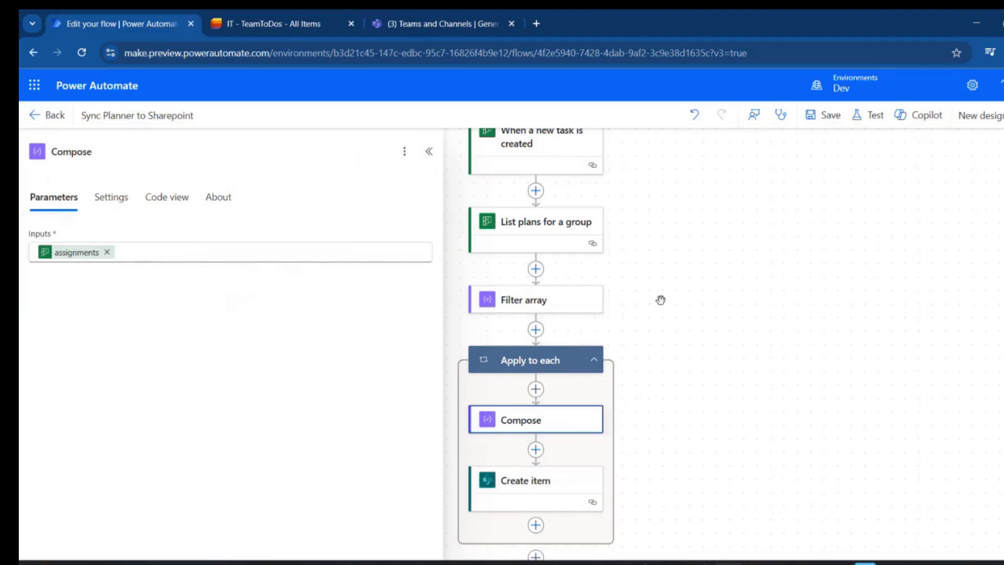
scroll(666, 324, "down", 1)
left_click(529, 423)
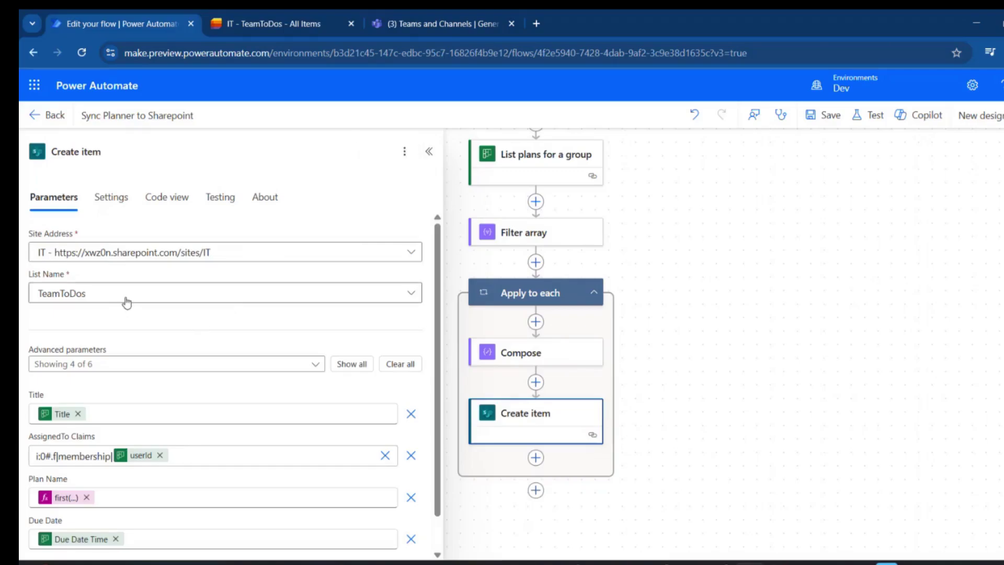
Step: Review the Create item userId mapping and save the 'Sync Planner to Sharepoint' flow
scroll(234, 368, "down", 1)
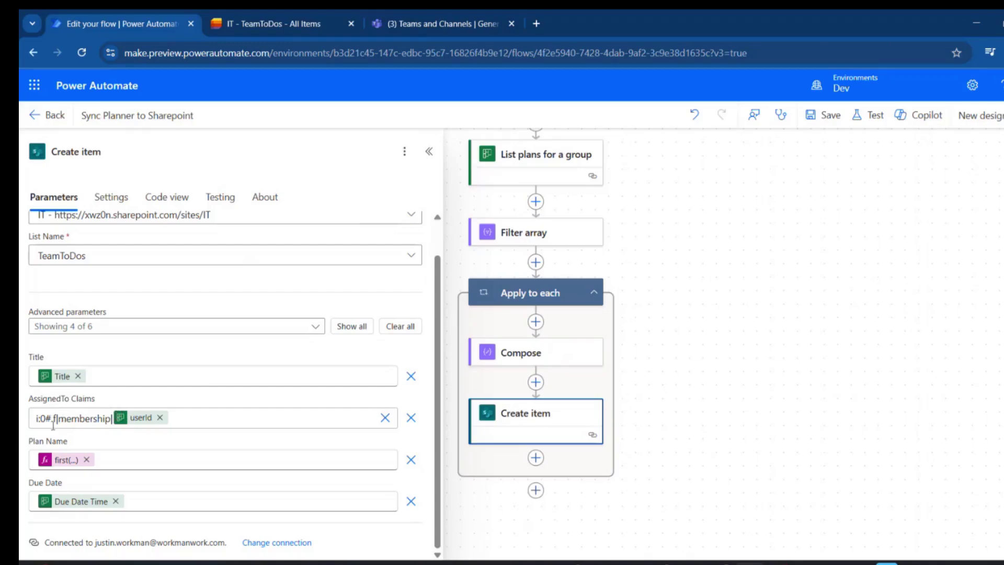
mouse_move(142, 425)
left_click(831, 115)
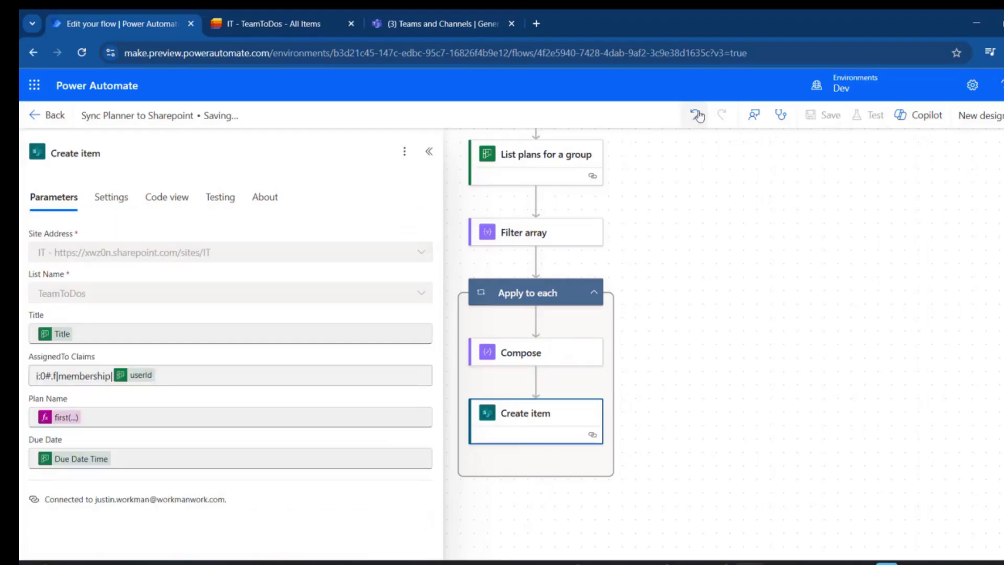
Step: On the ToDos board, add task 'Third Test' under To do, due March 31, with two assignees
left_click(409, 25)
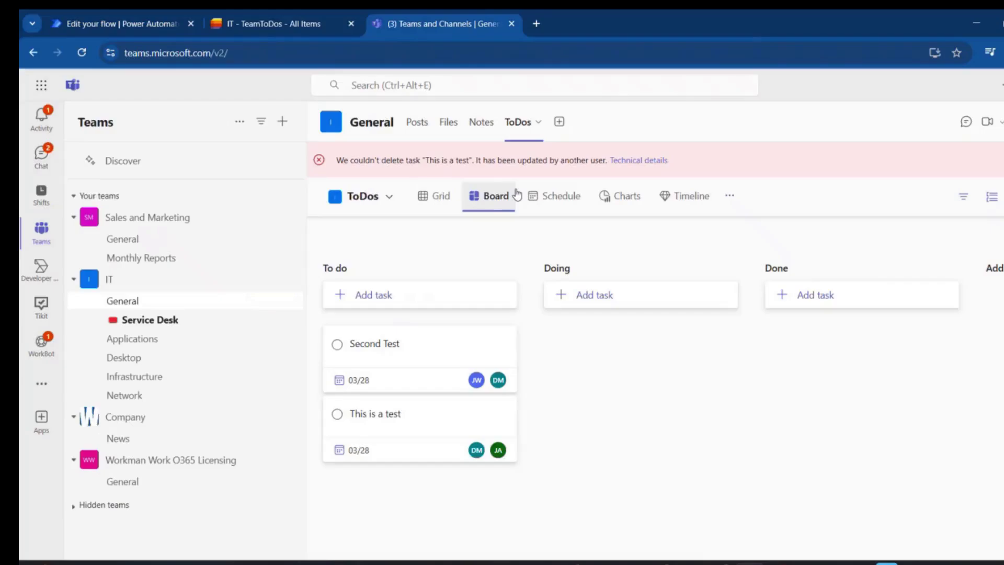
left_click(399, 295)
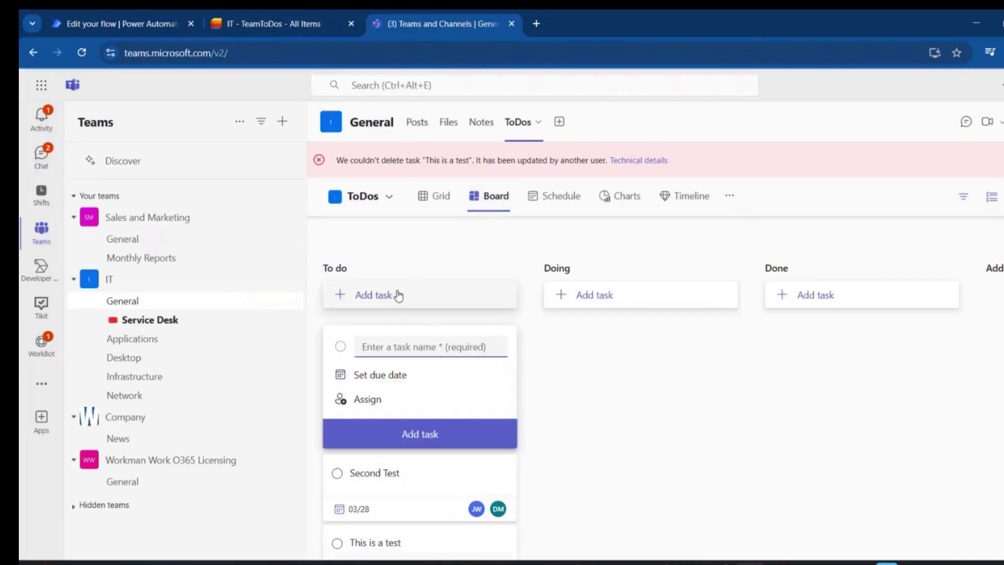
type("Thi")
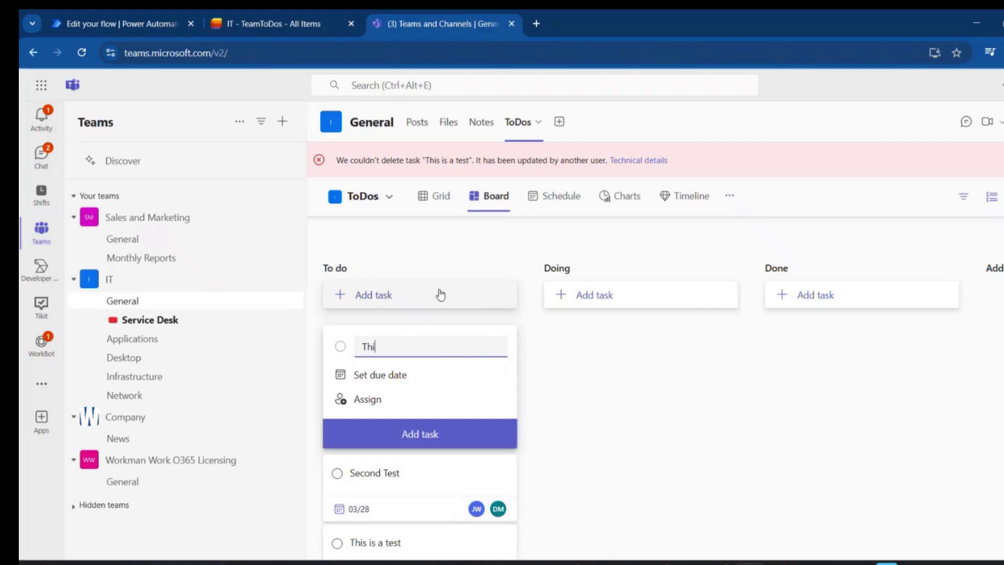
type("rd Test")
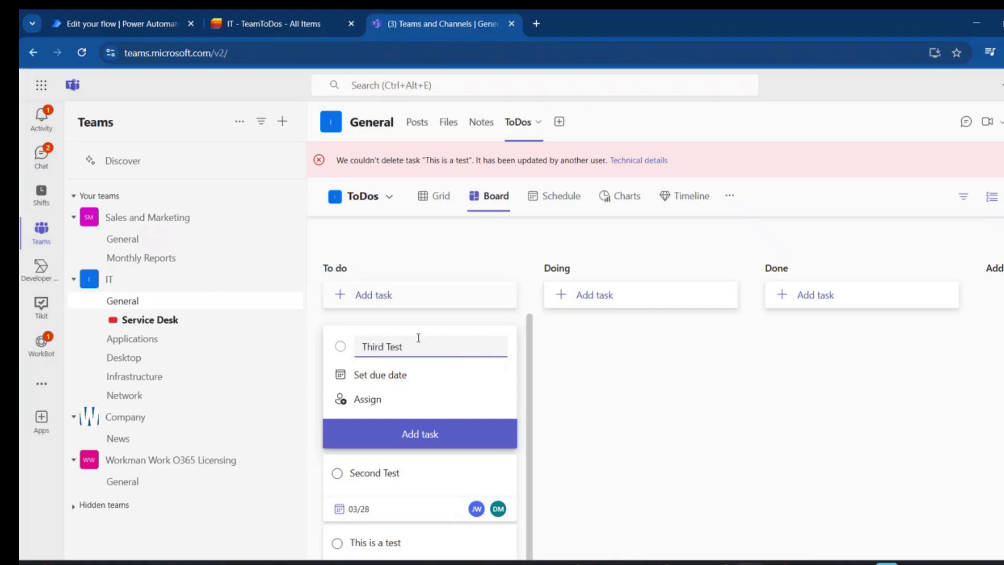
left_click(390, 375)
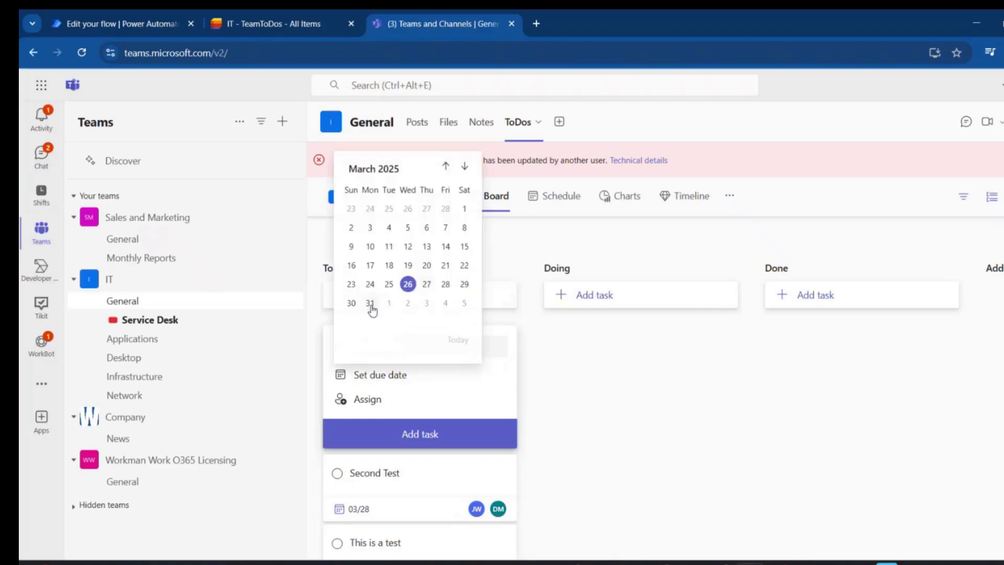
left_click(370, 303)
left_click(385, 402)
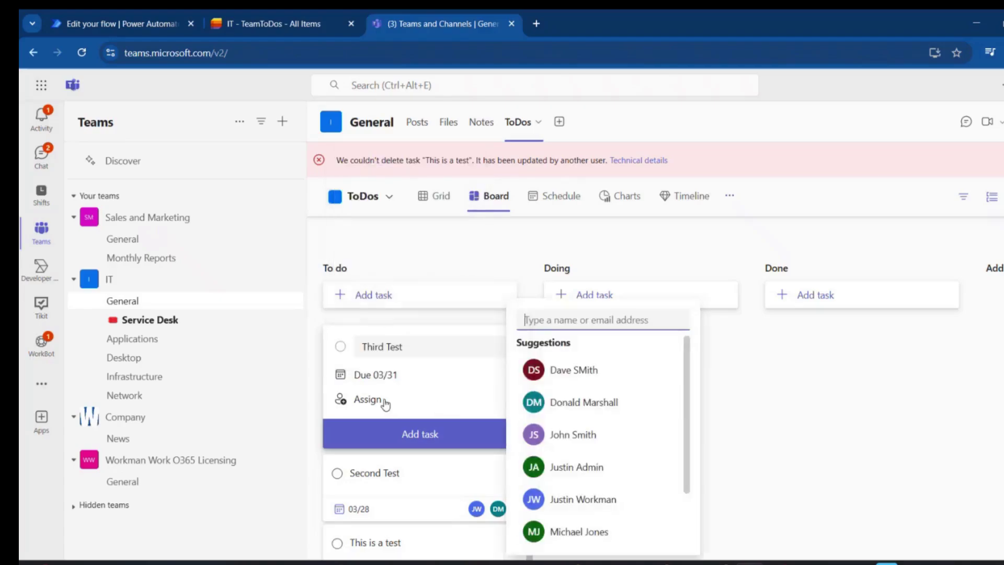
left_click(582, 402)
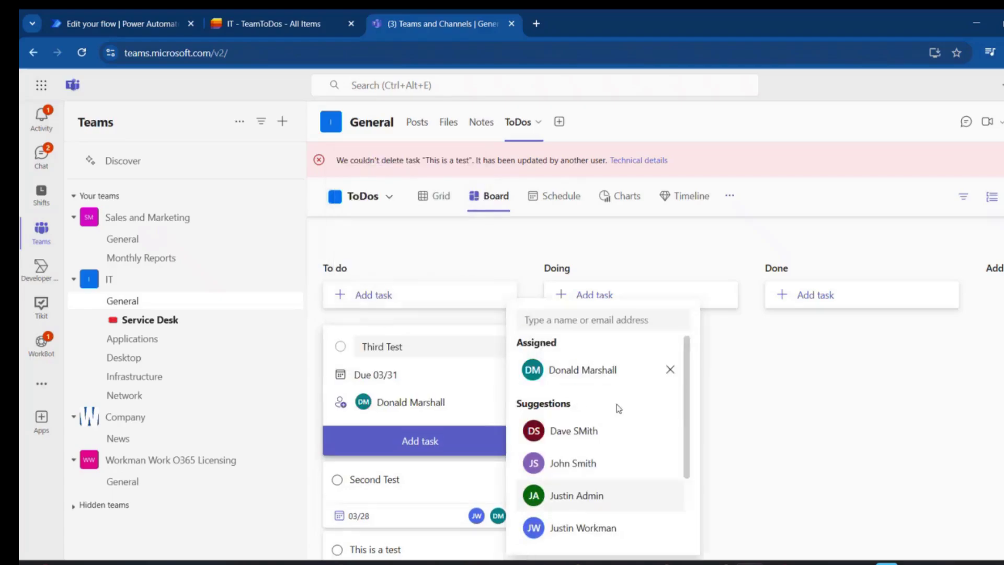
left_click(604, 527)
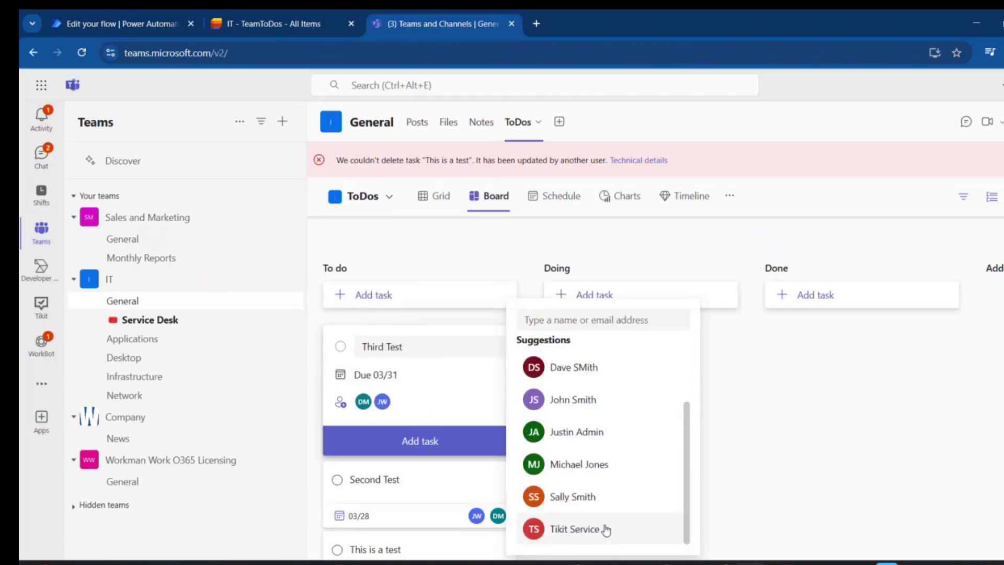
left_click(470, 445)
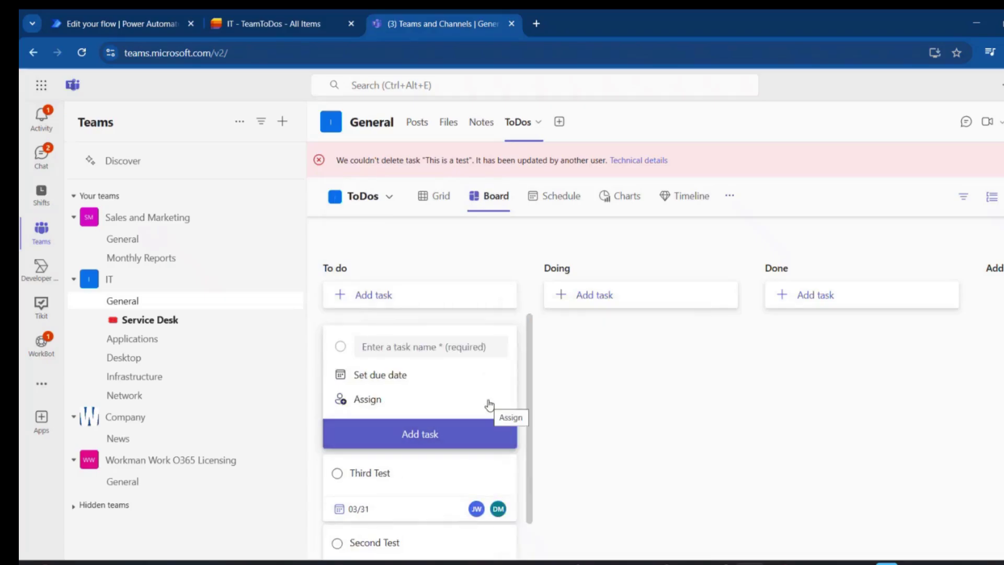
Step: Return from the flow editor to the flow's details page and refresh its run history
left_click(135, 18)
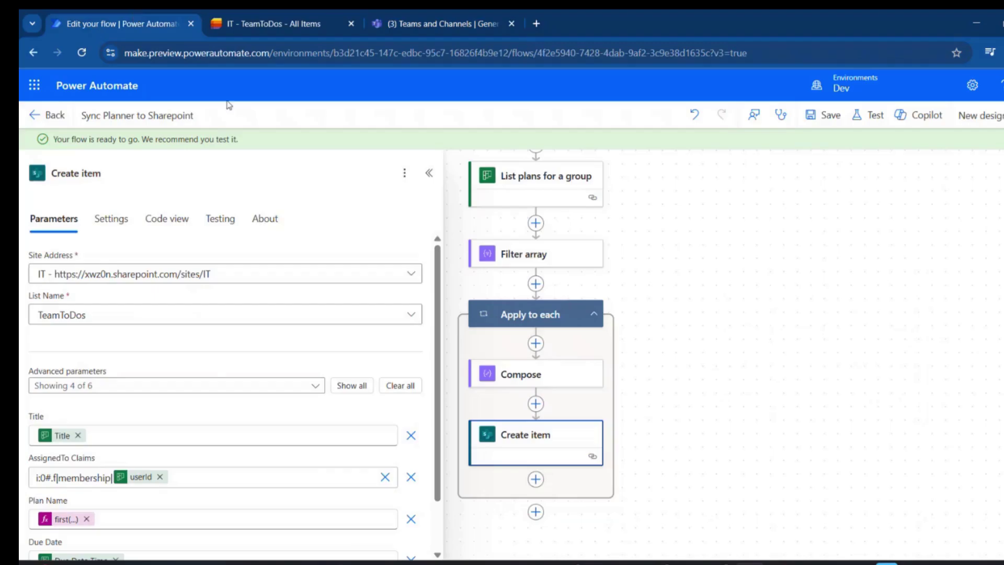
left_click(31, 117)
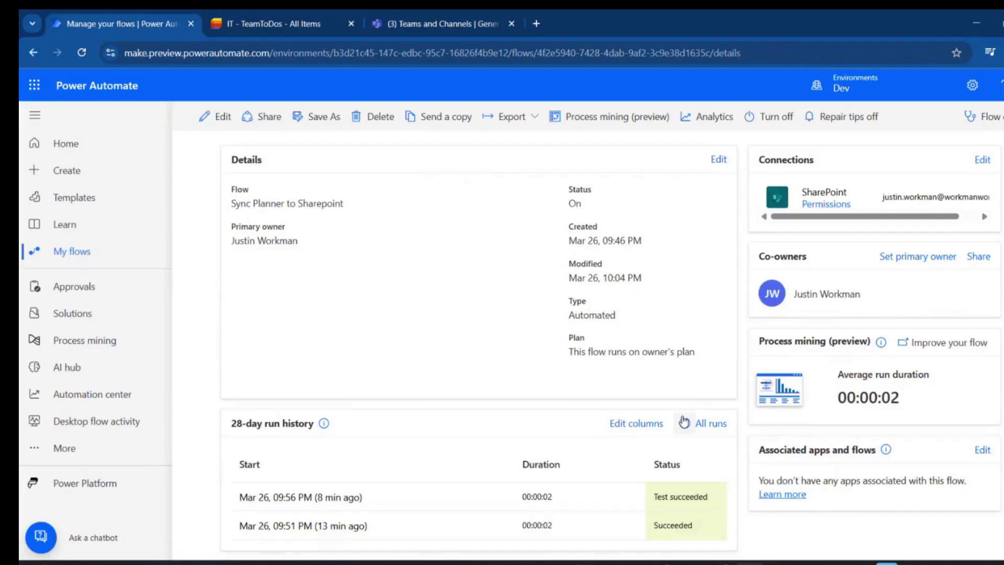
left_click(685, 423)
left_click(685, 424)
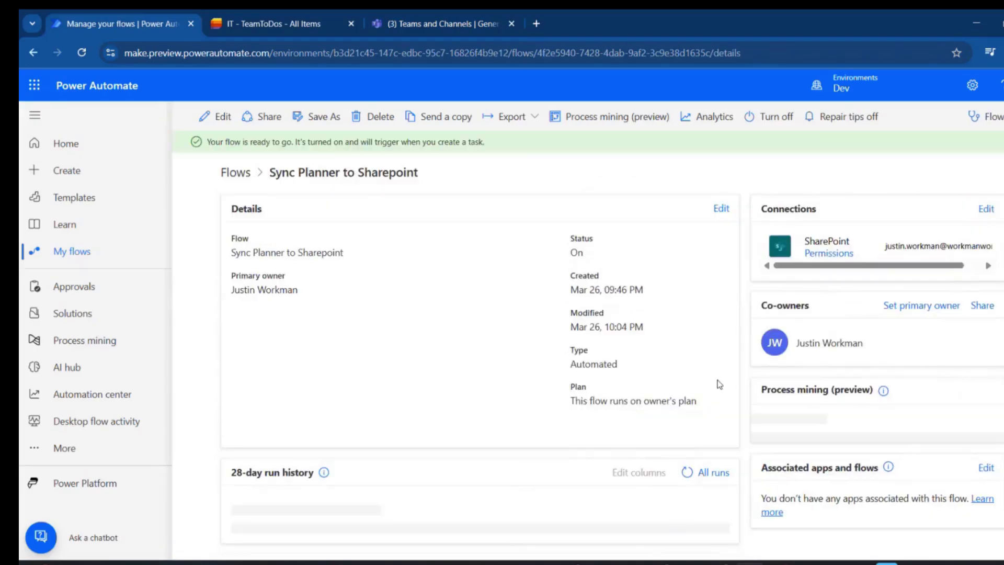
Step: Refresh until the new run appears, then open the 10:05 PM run to confirm every step succeeded
scroll(688, 426, "down", 1)
left_click(685, 423)
scroll(690, 433, "down", 1)
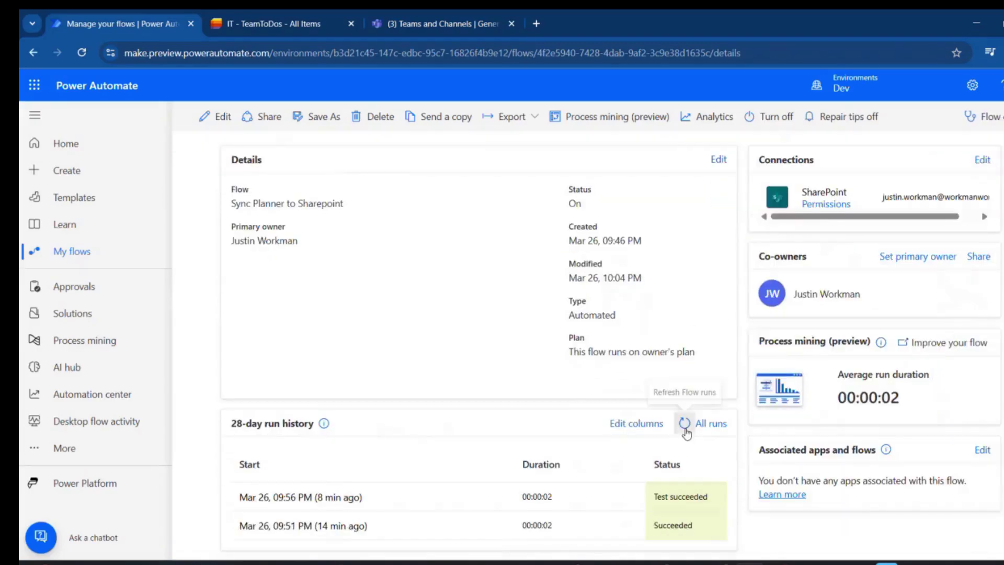
left_click(684, 423)
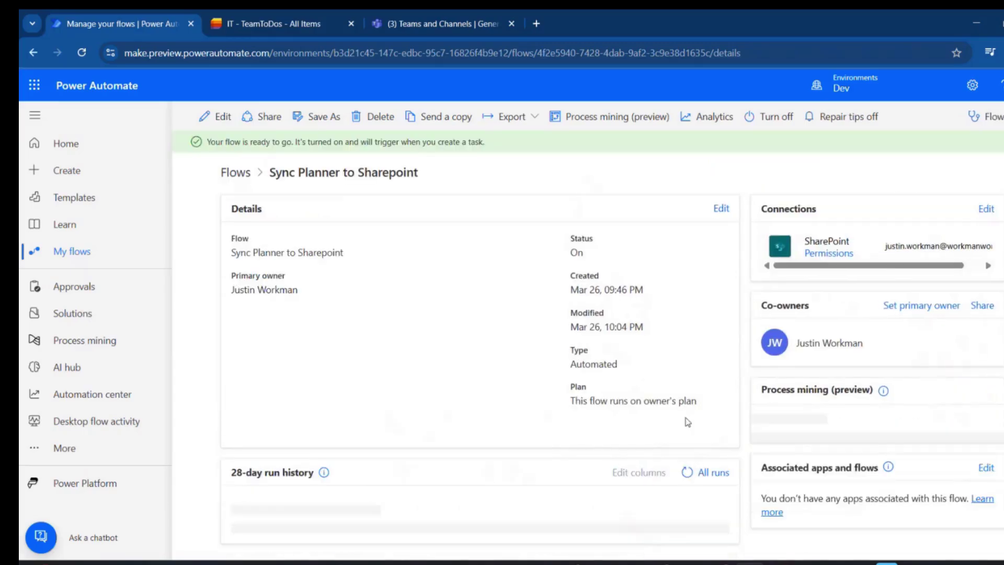
scroll(688, 418, "down", 1)
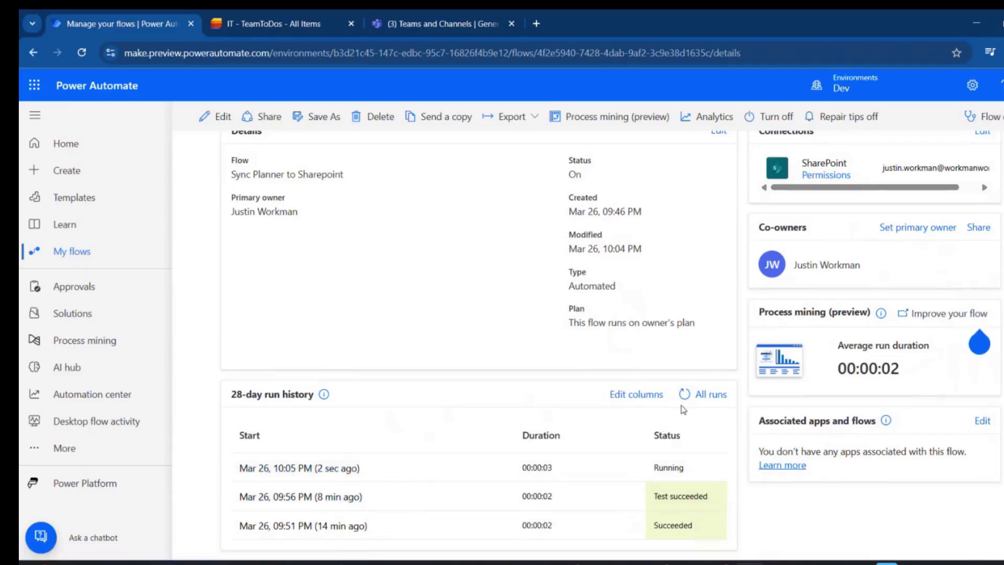
left_click(283, 469)
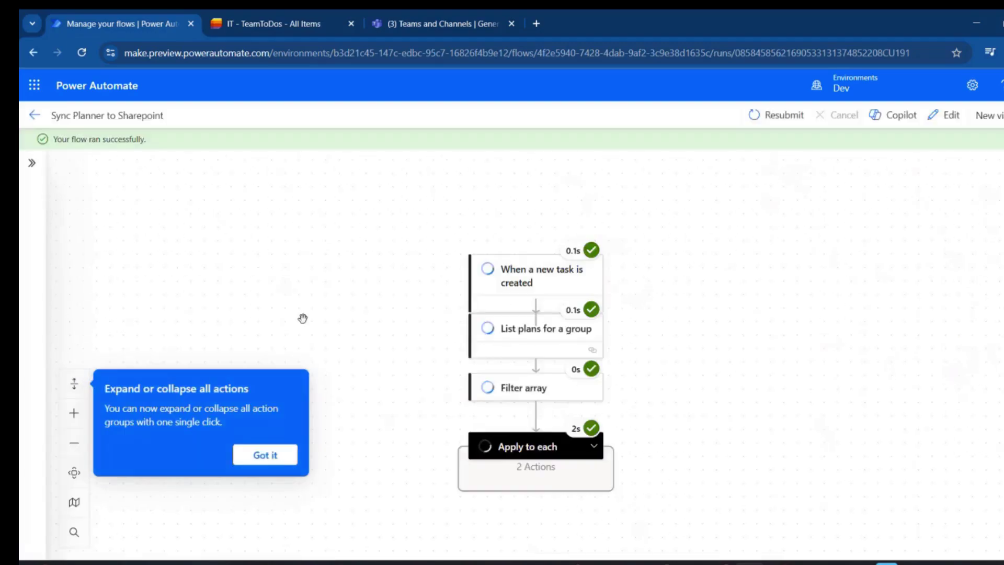
scroll(419, 225, "down", 2)
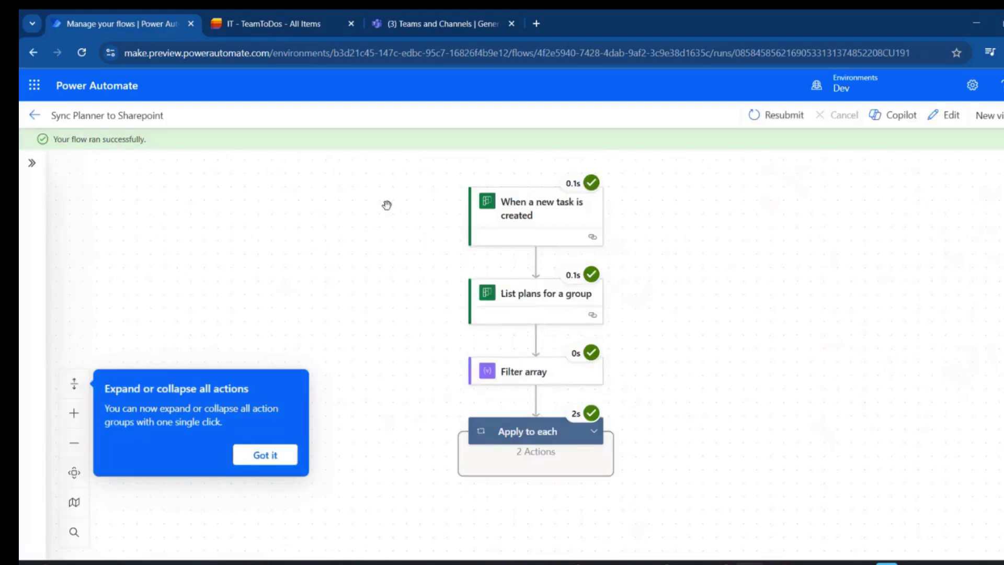
Step: Reload the TeamToDos list page in Microsoft Lists to pick up the new Third Test items
left_click(293, 32)
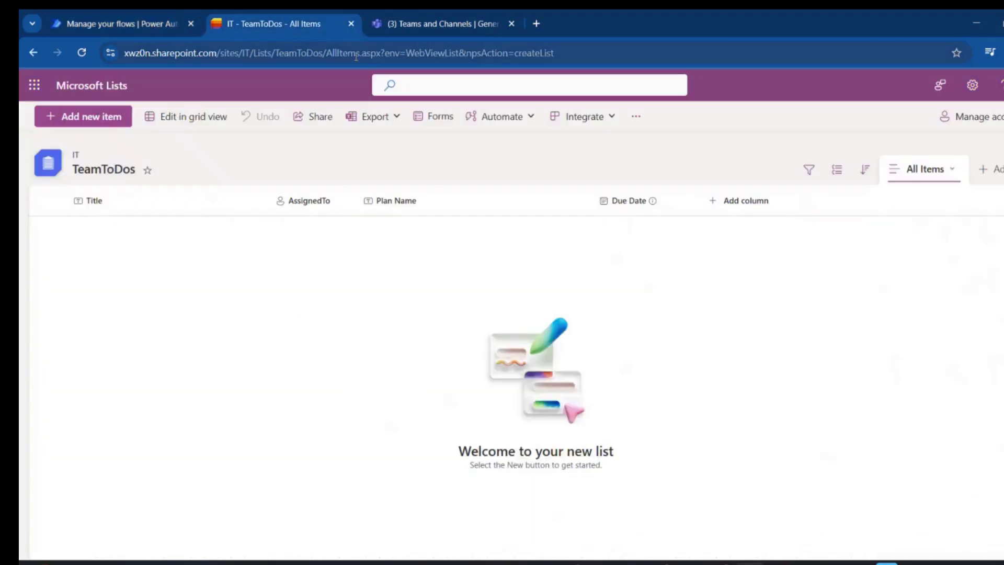
left_click(594, 56)
key("Return")
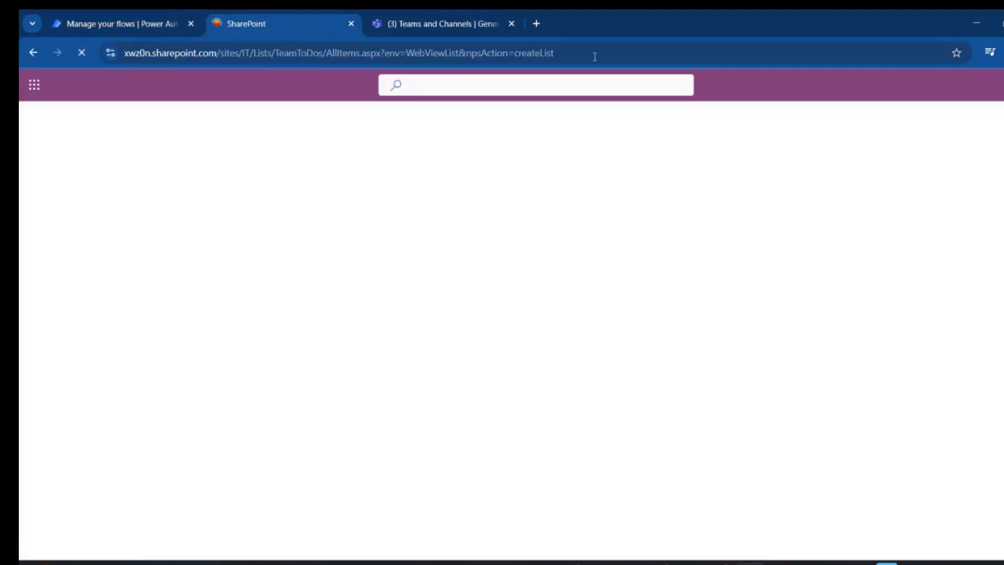